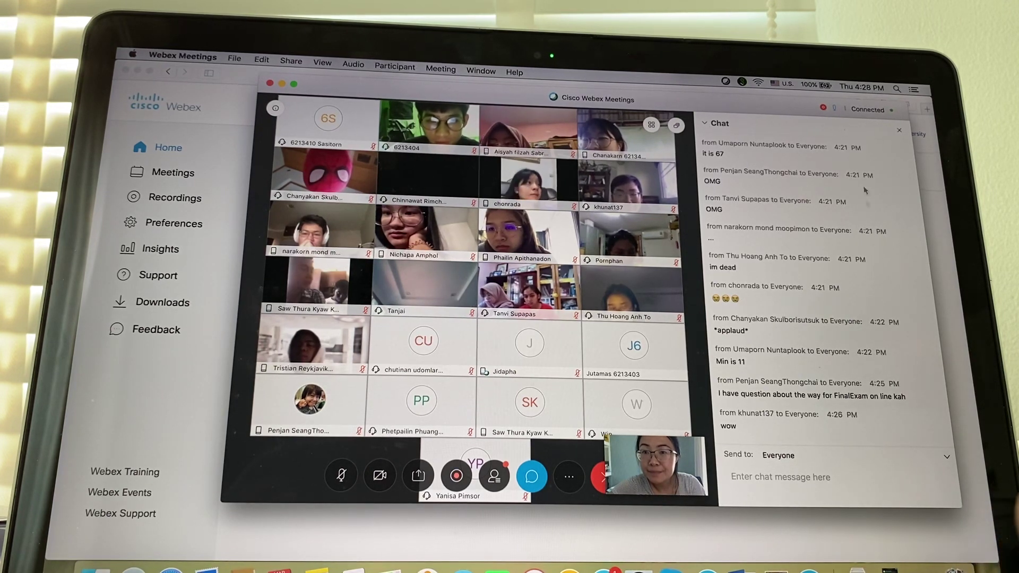
Step: Open the Participants panel above the chat and drag the window's top-left corner outward to widen the video grid
left_click(495, 476)
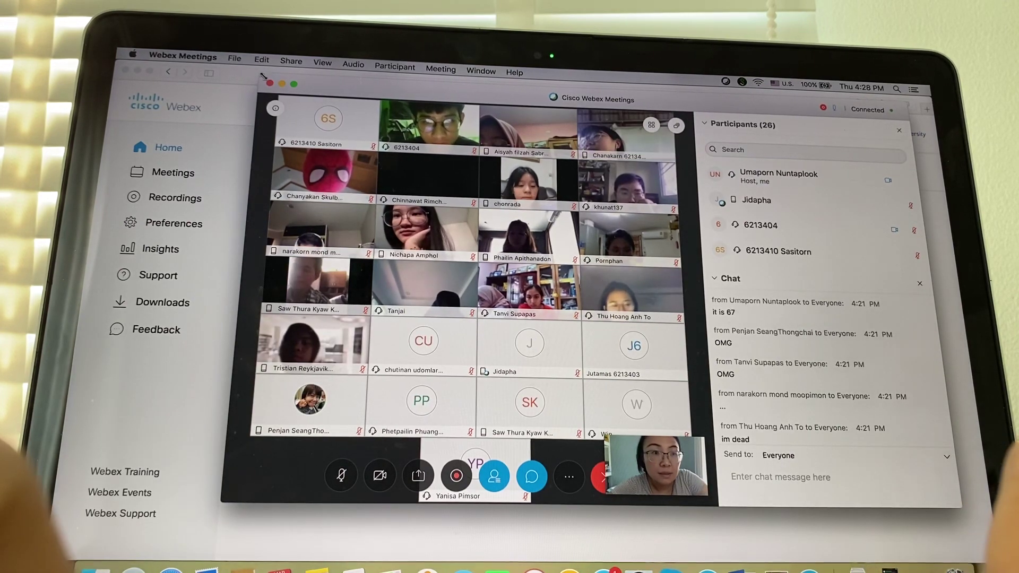
left_click_drag(262, 76, 142, 82)
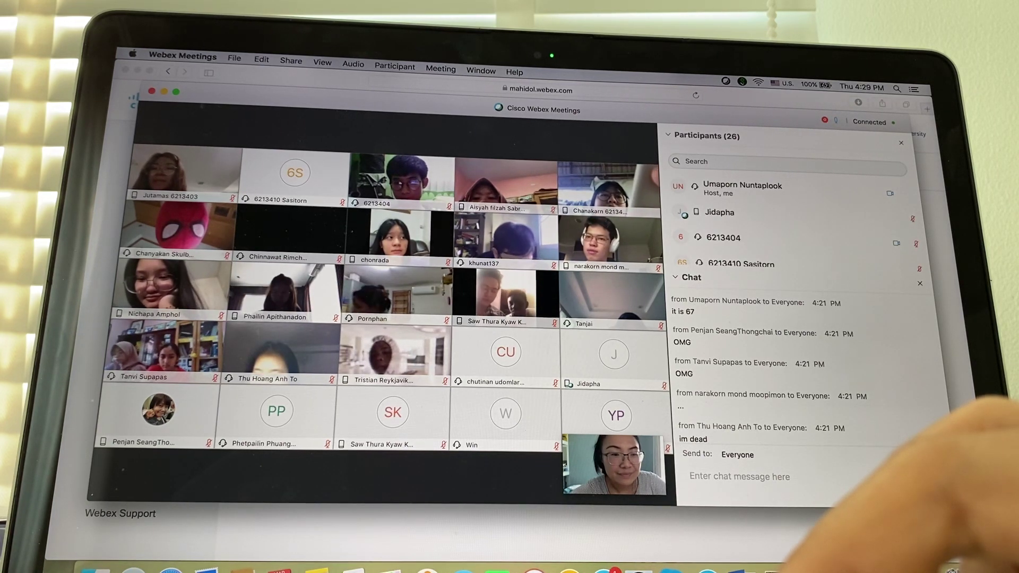
scroll(795, 367, "down", 5)
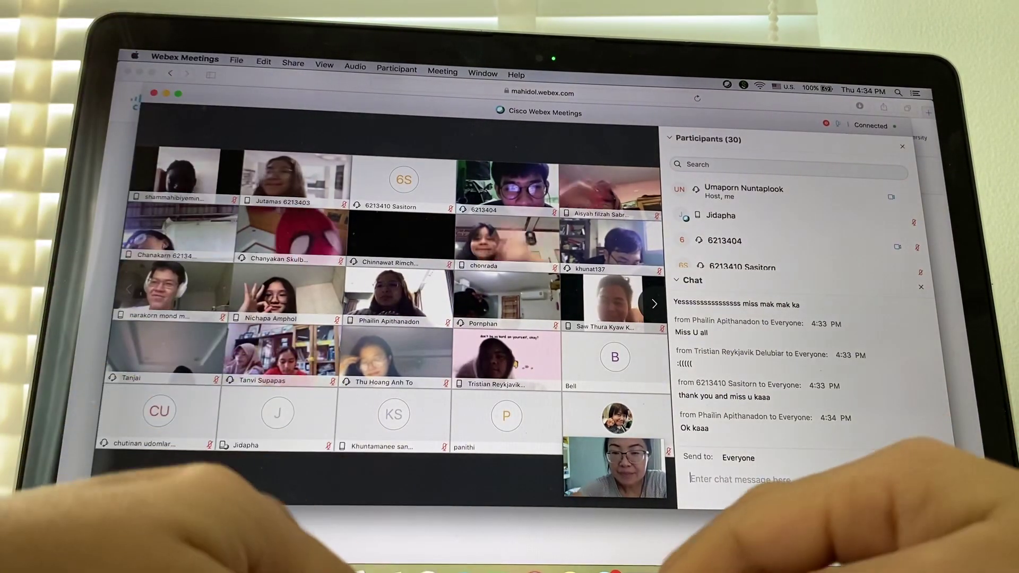
type("bye")
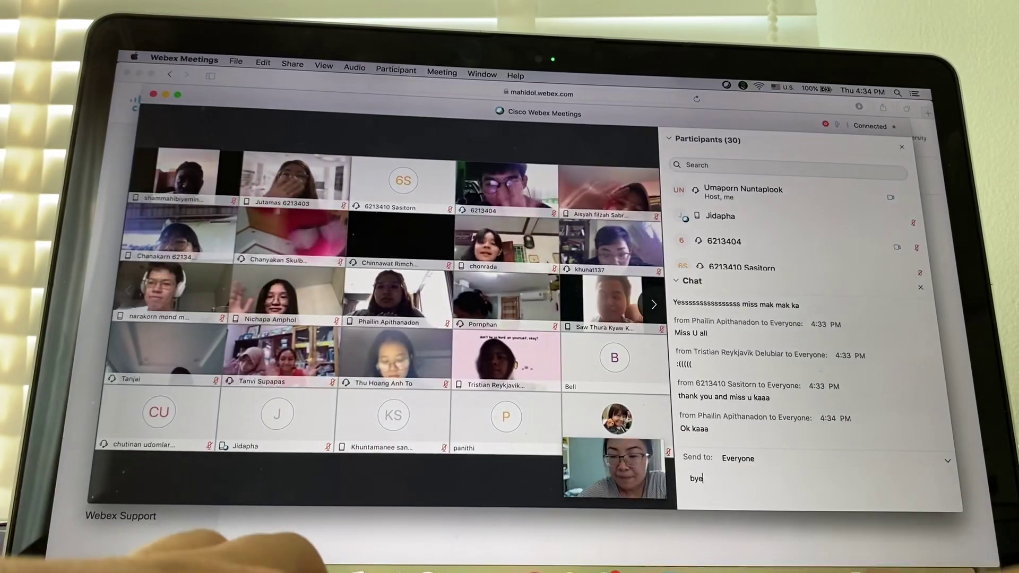
Step: Send the typed 'bye' message to Everyone in the meeting chat
key("Return")
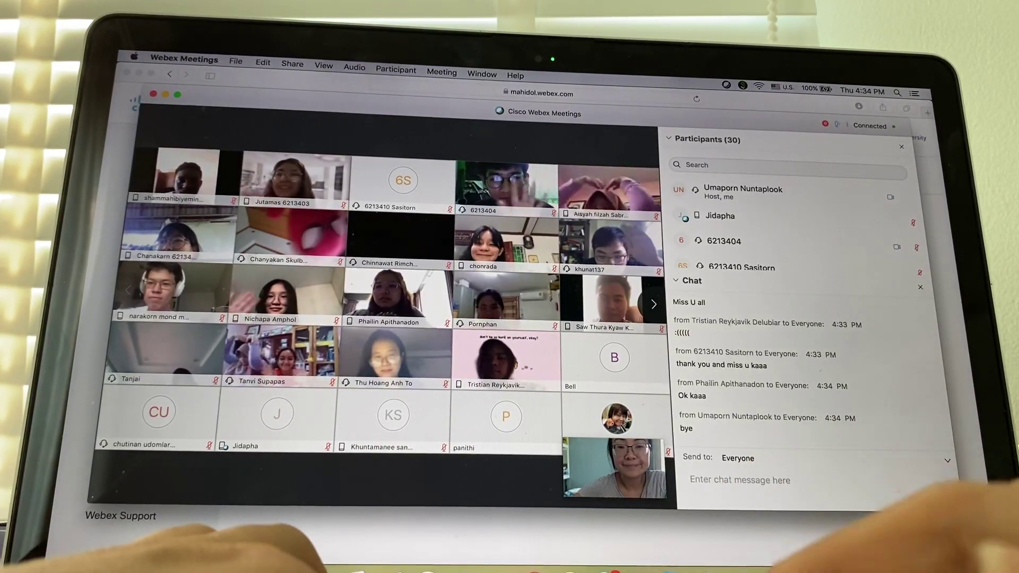